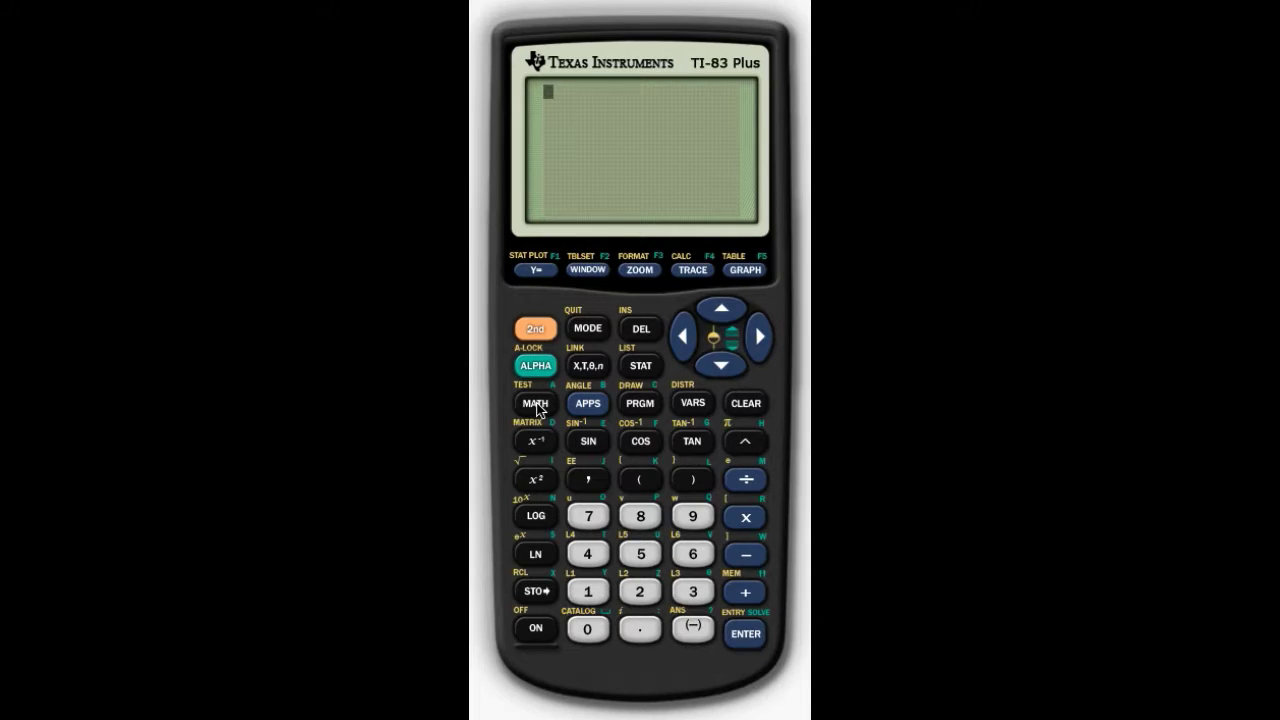
# Step: Evaluate rand from the MATH PRB menu once, returning .9435974025
pyautogui.click(536, 404)
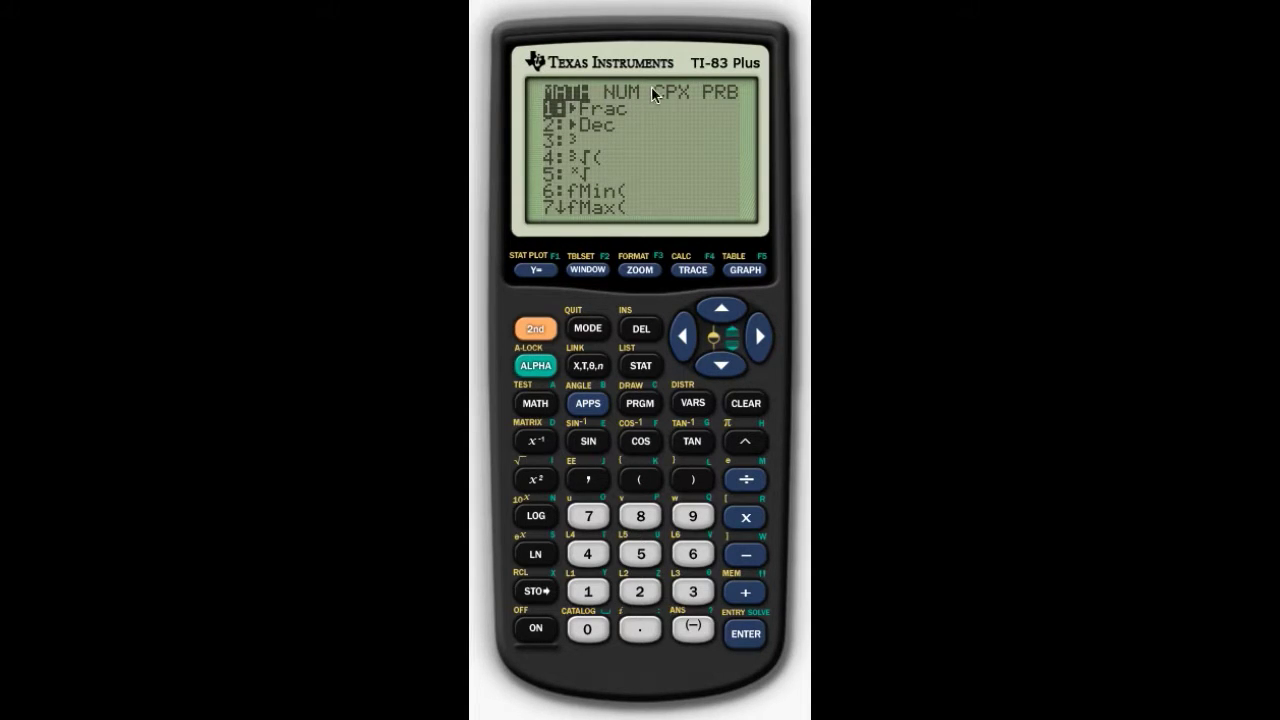
pyautogui.click(761, 338)
pyautogui.click(761, 338)
pyautogui.click(761, 338)
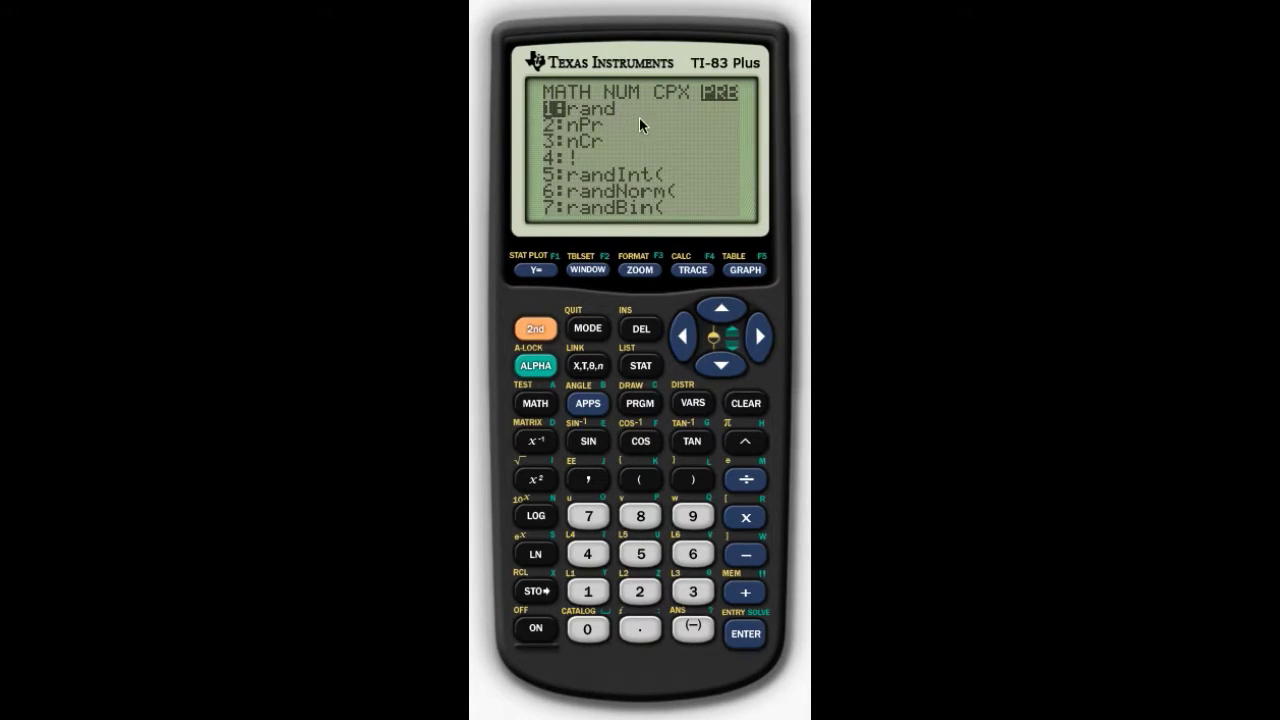
pyautogui.click(747, 637)
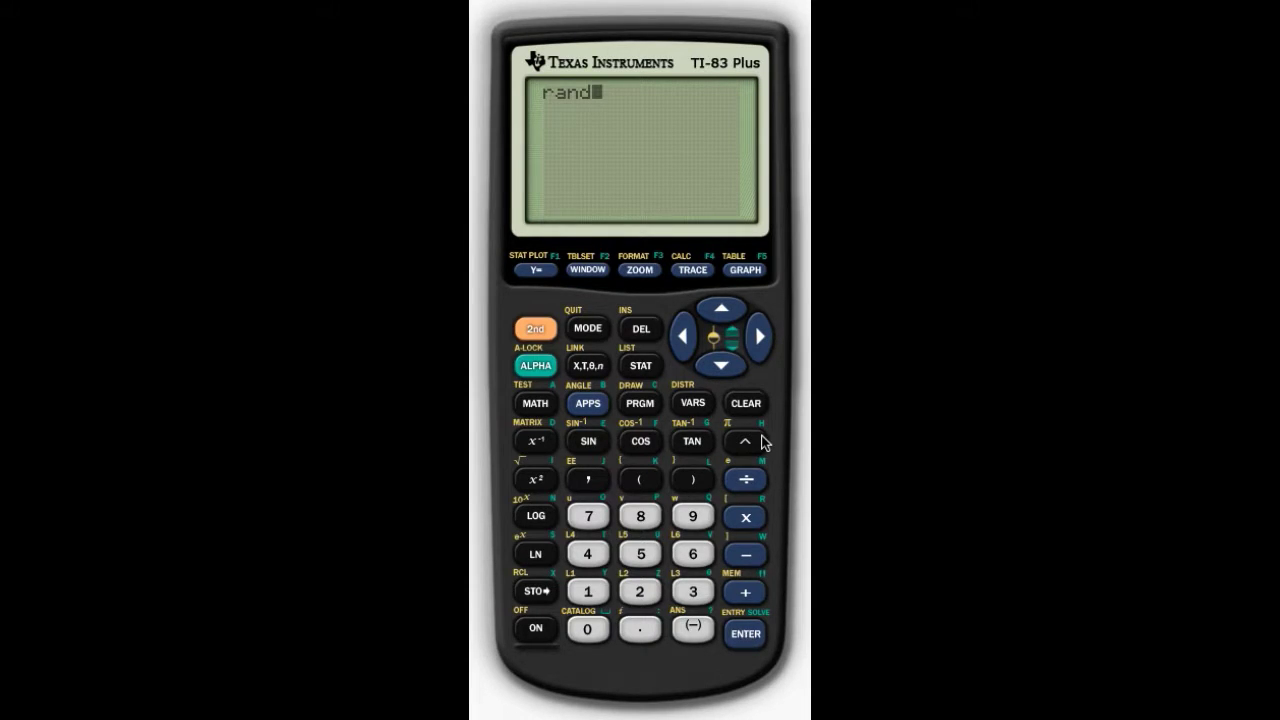
pyautogui.click(747, 633)
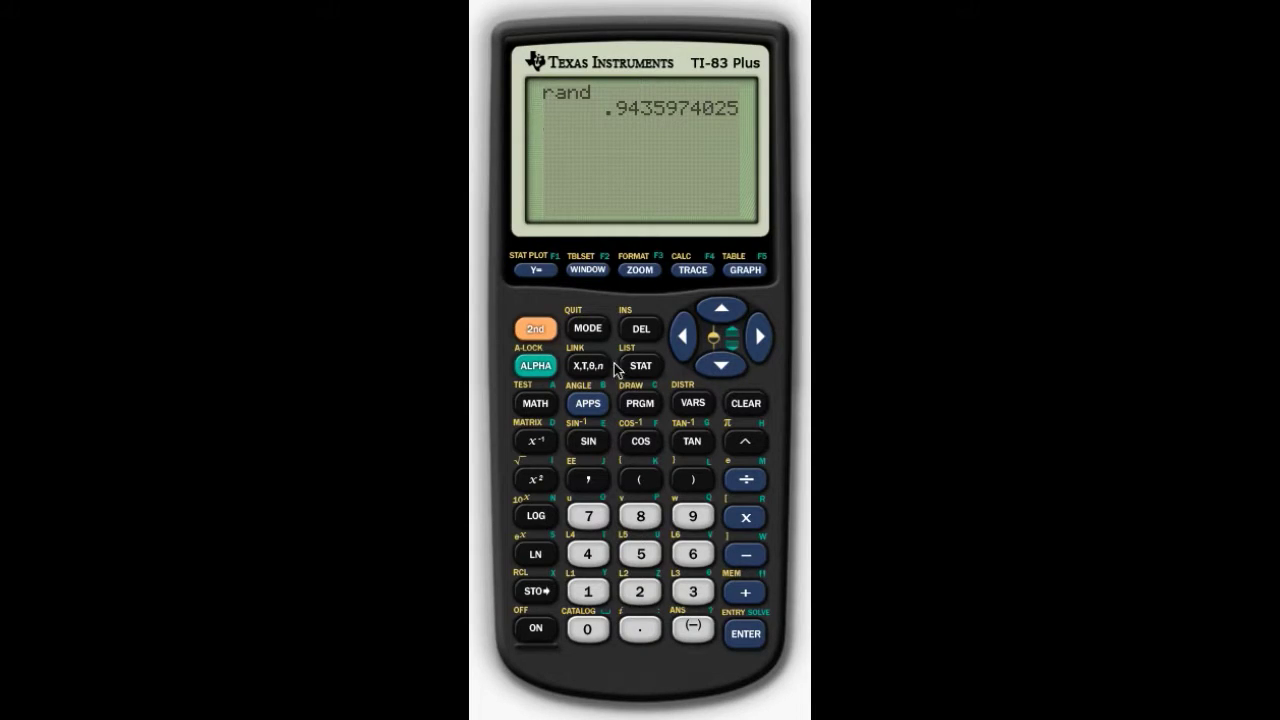
# Step: Execute 12→rand so the random generator is seeded with 12
pyautogui.click(587, 592)
pyautogui.click(640, 590)
pyautogui.click(535, 591)
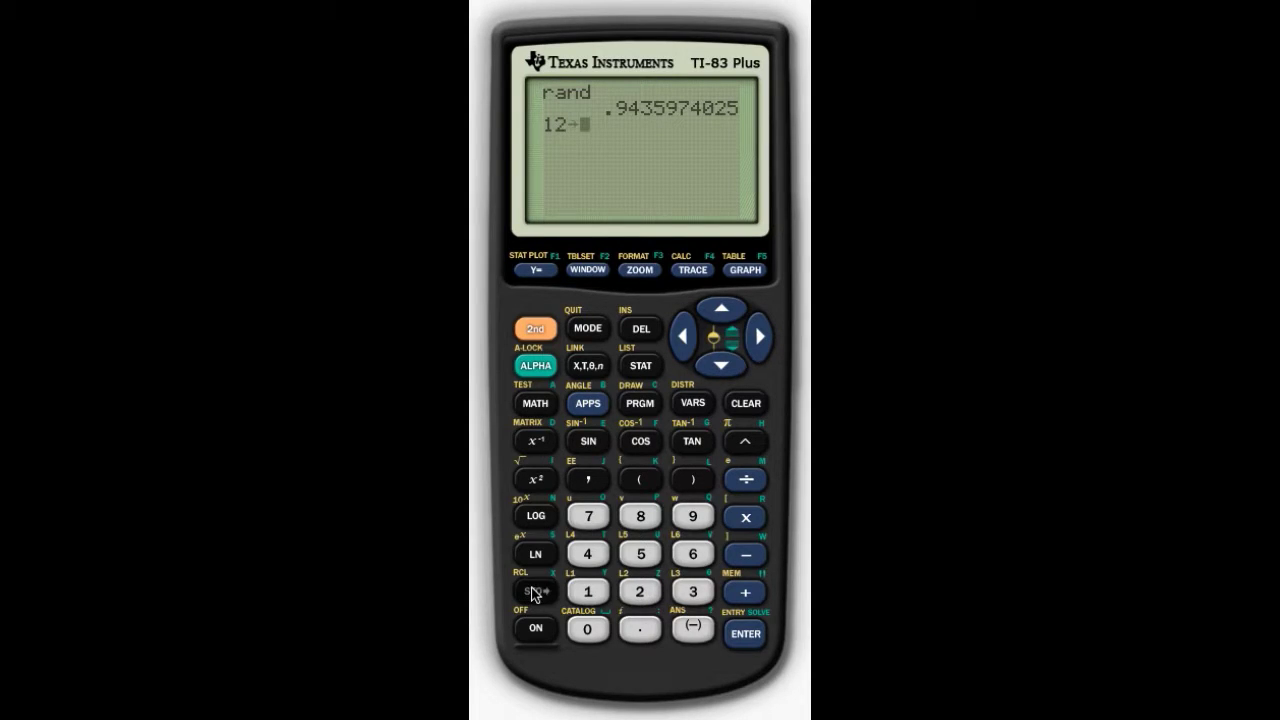
pyautogui.click(536, 403)
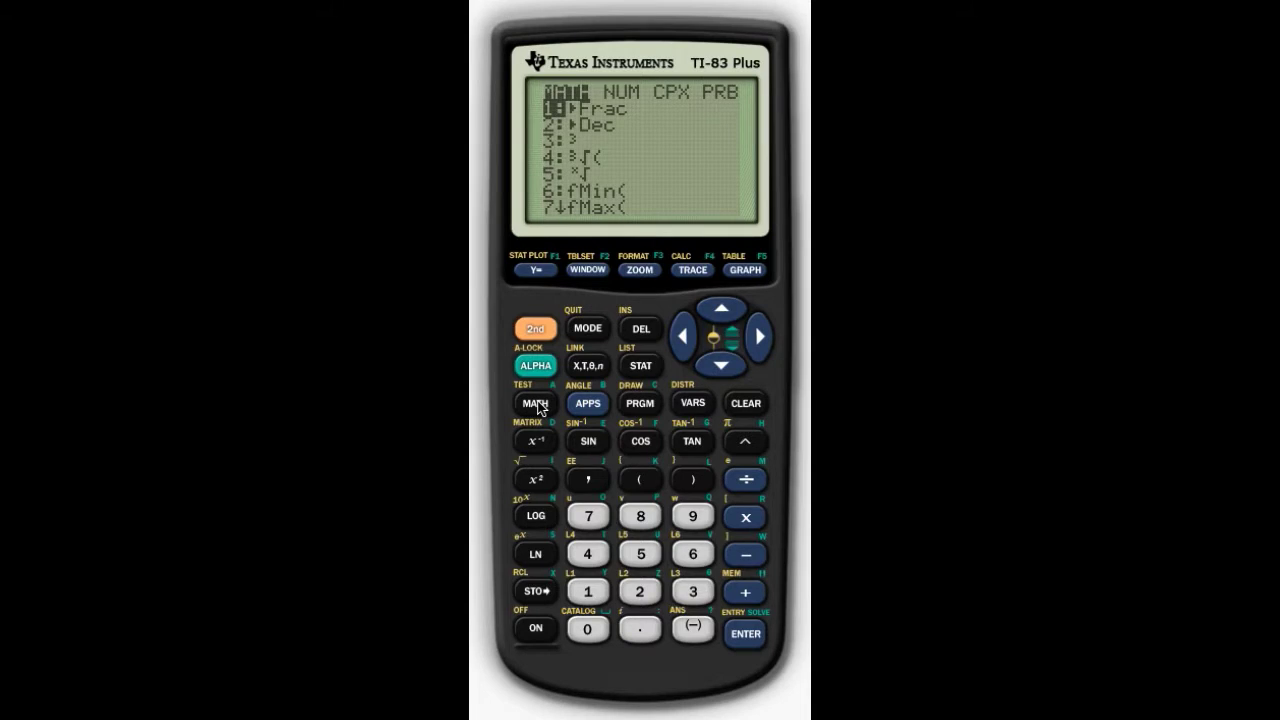
pyautogui.click(760, 337)
pyautogui.click(760, 337)
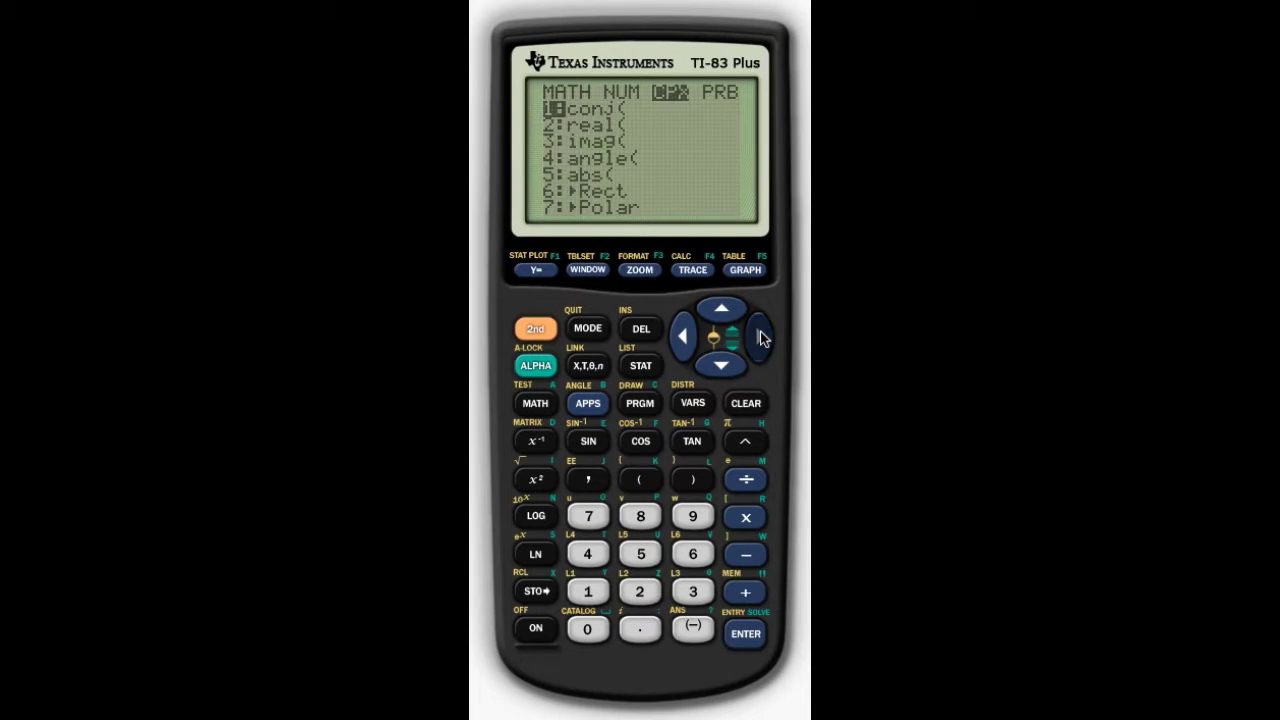
pyautogui.click(760, 337)
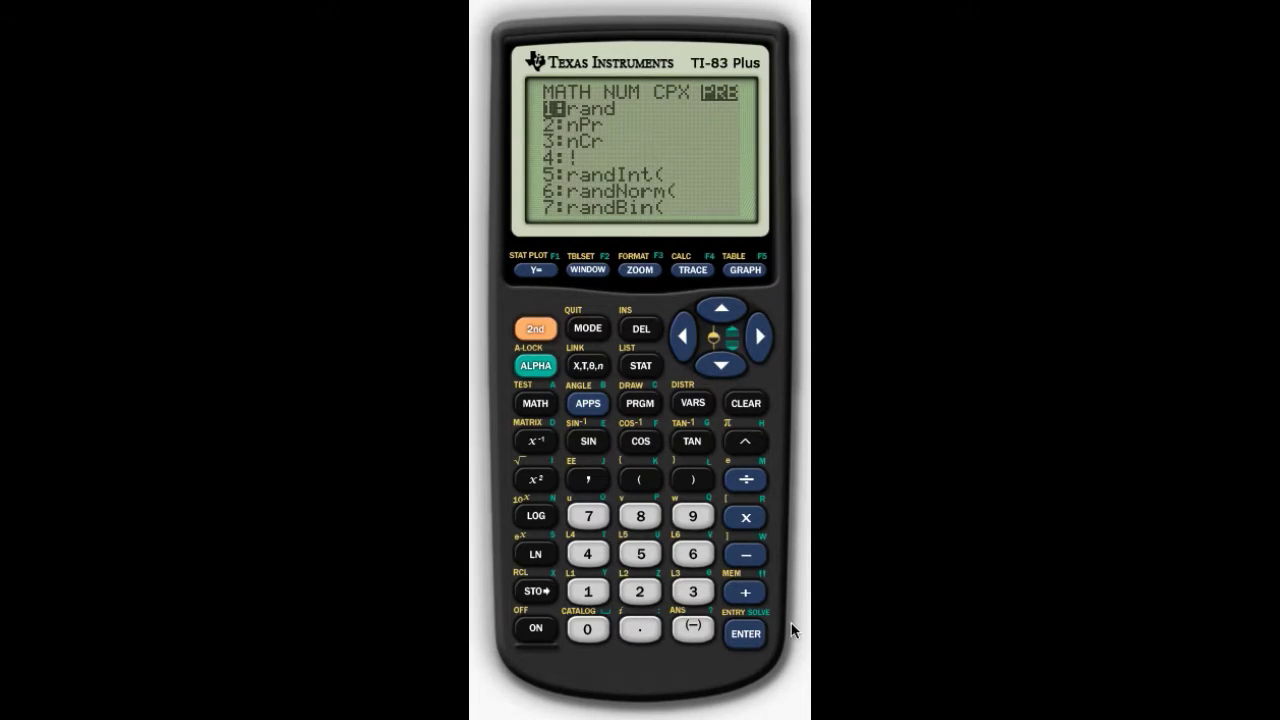
pyautogui.click(745, 633)
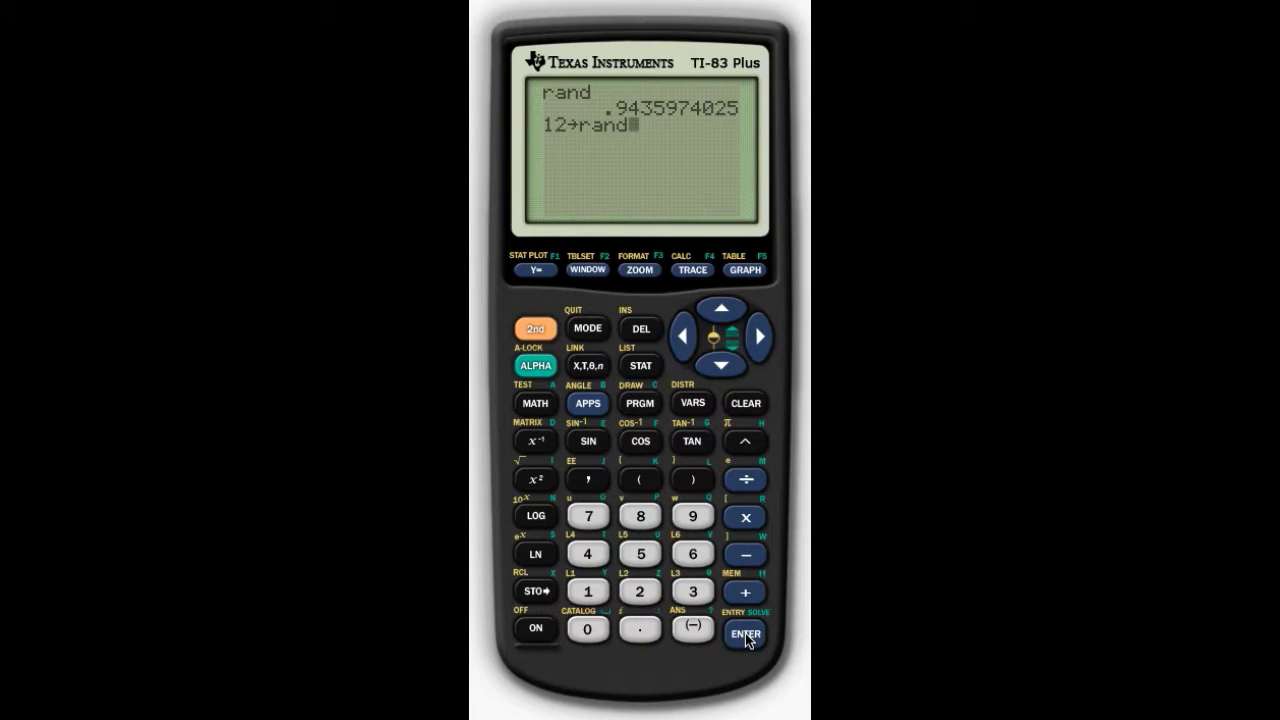
pyautogui.click(745, 633)
# Step: Evaluate rand four times, giving .9467292695, .2708064789, .7043199044 and .6307494949
pyautogui.click(535, 405)
pyautogui.click(758, 338)
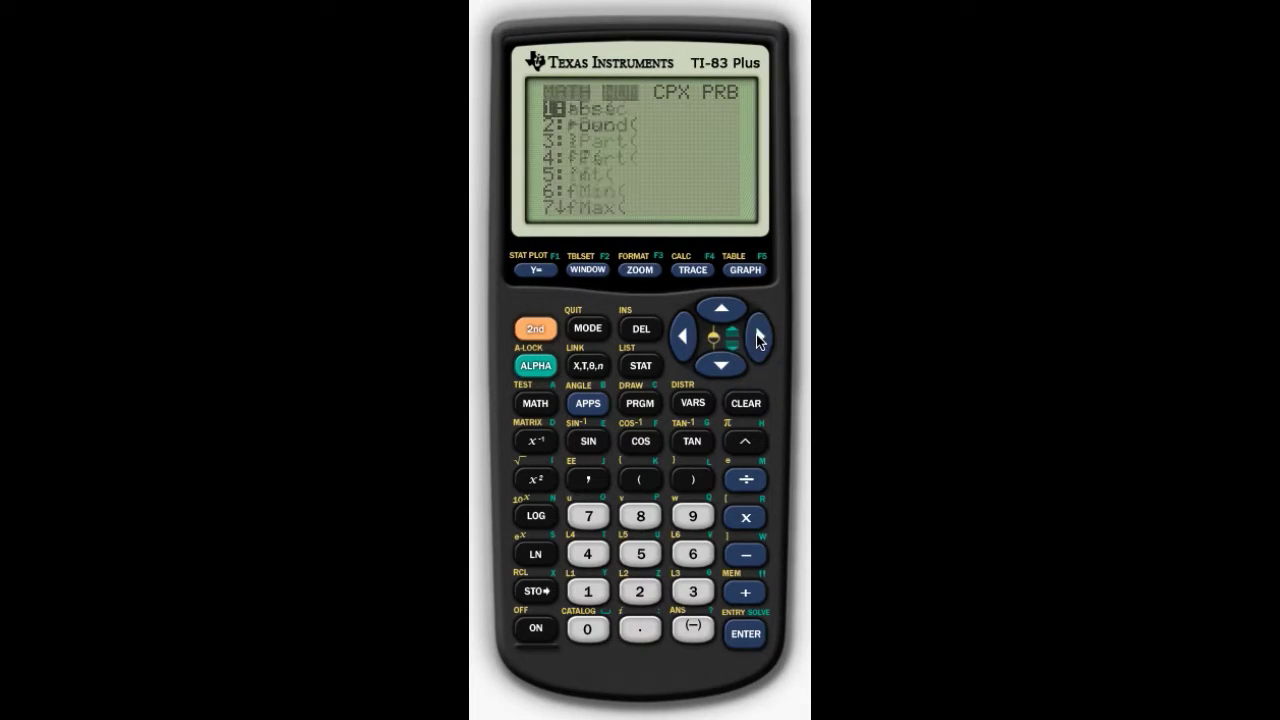
pyautogui.click(758, 338)
pyautogui.click(758, 338)
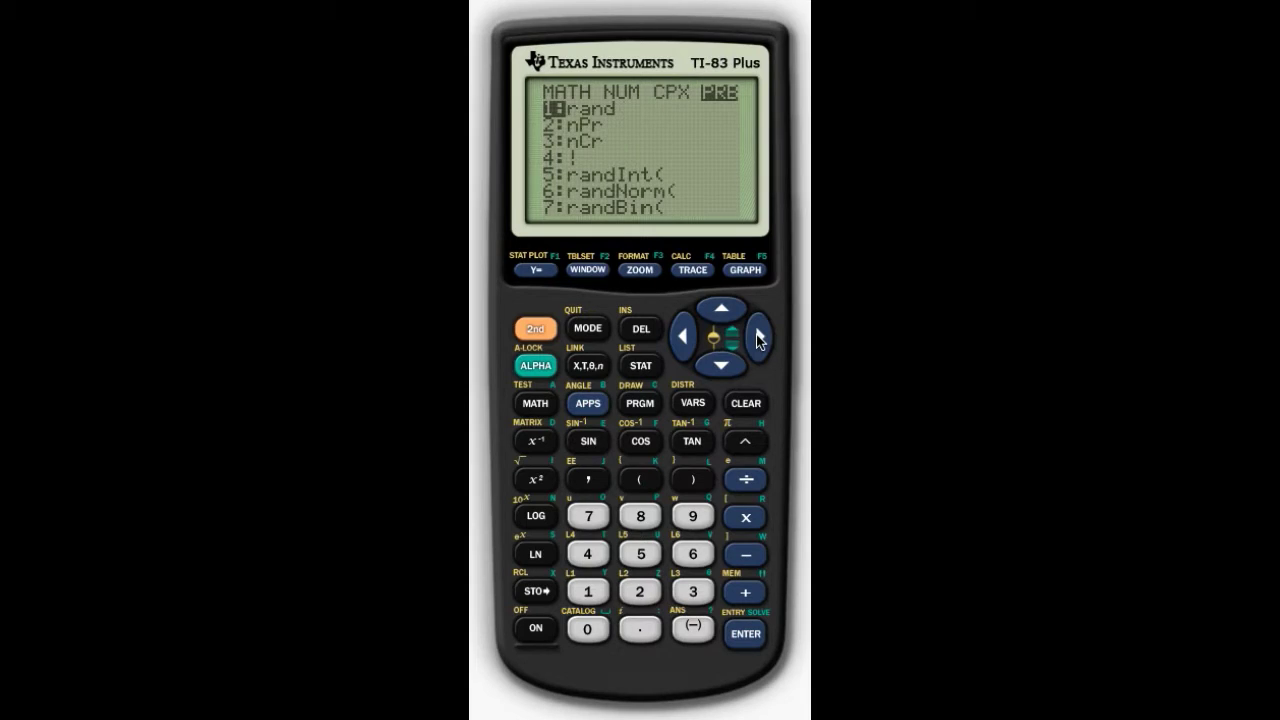
pyautogui.click(746, 634)
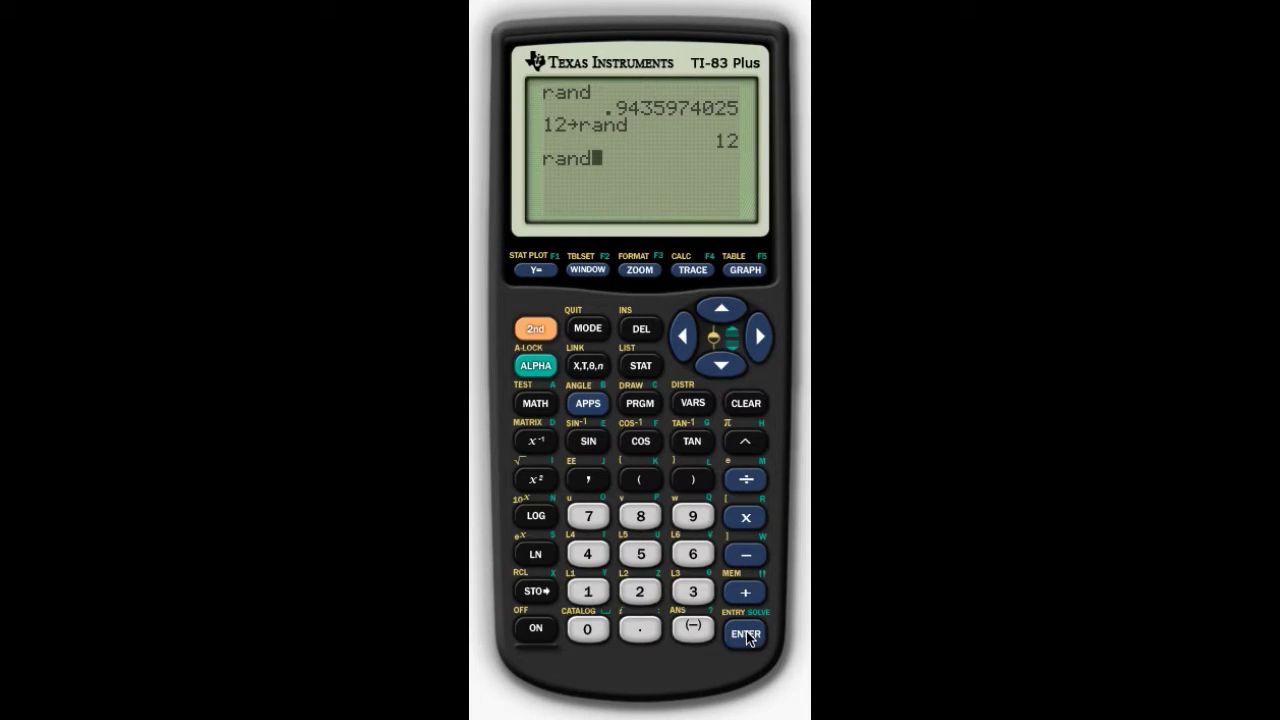
pyautogui.click(746, 634)
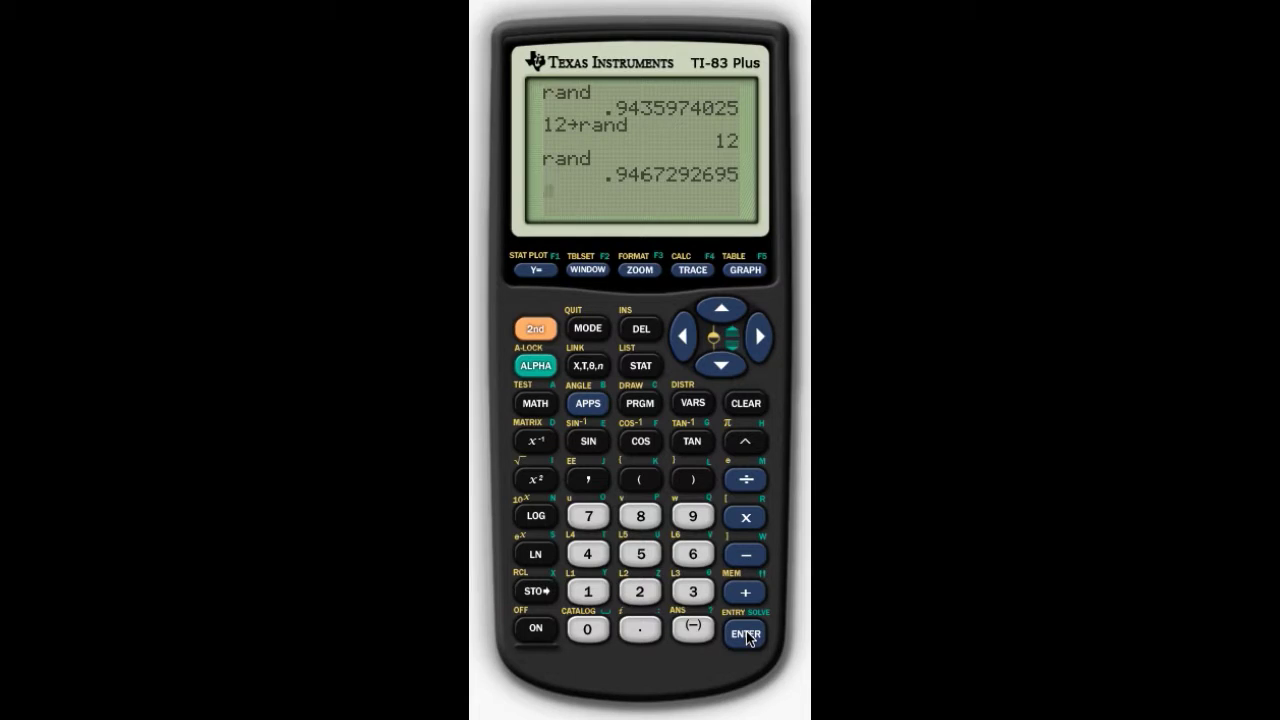
pyautogui.click(746, 634)
pyautogui.click(746, 634)
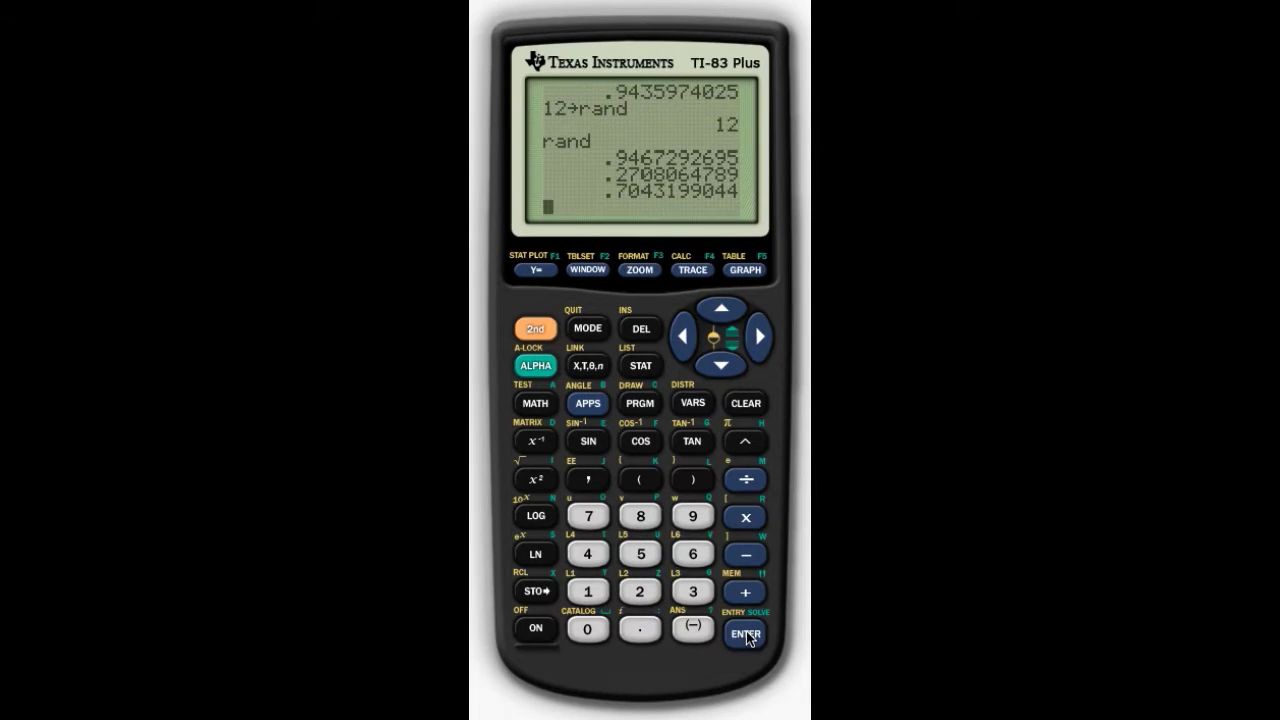
pyautogui.click(746, 634)
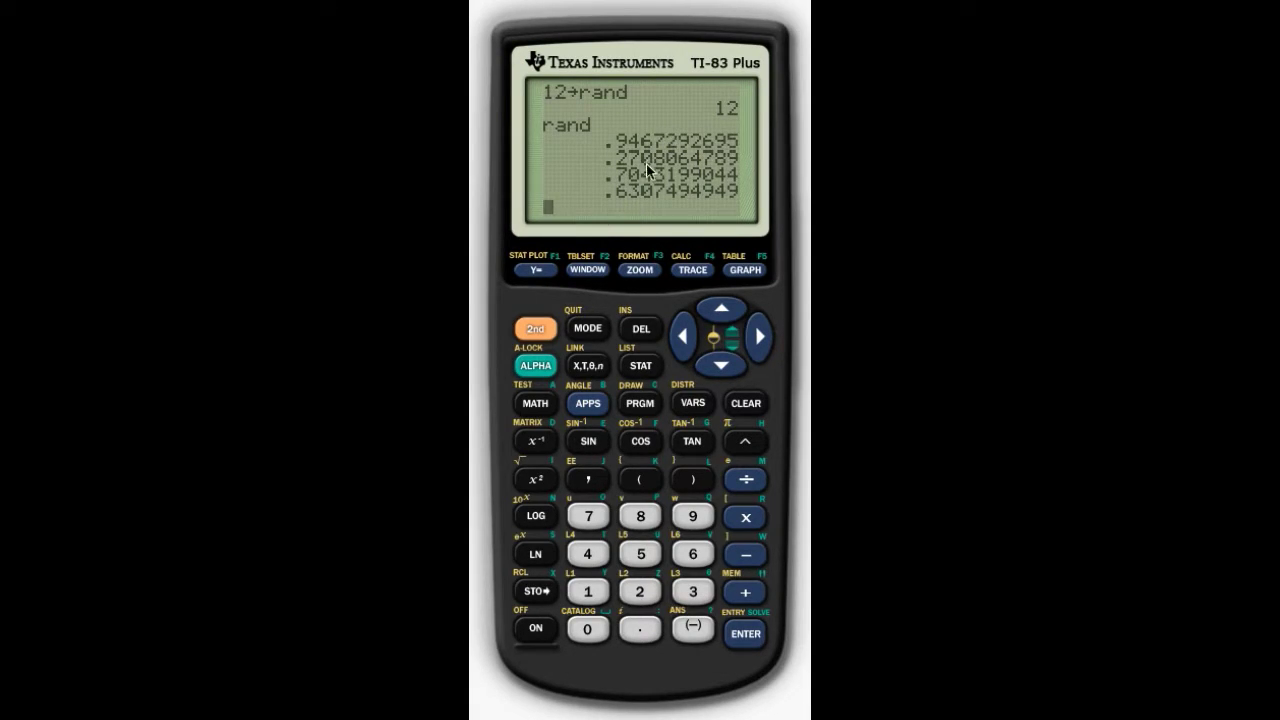
# Step: Enter rand*15 and evaluate it for a random value between 0 and 15
pyautogui.click(537, 405)
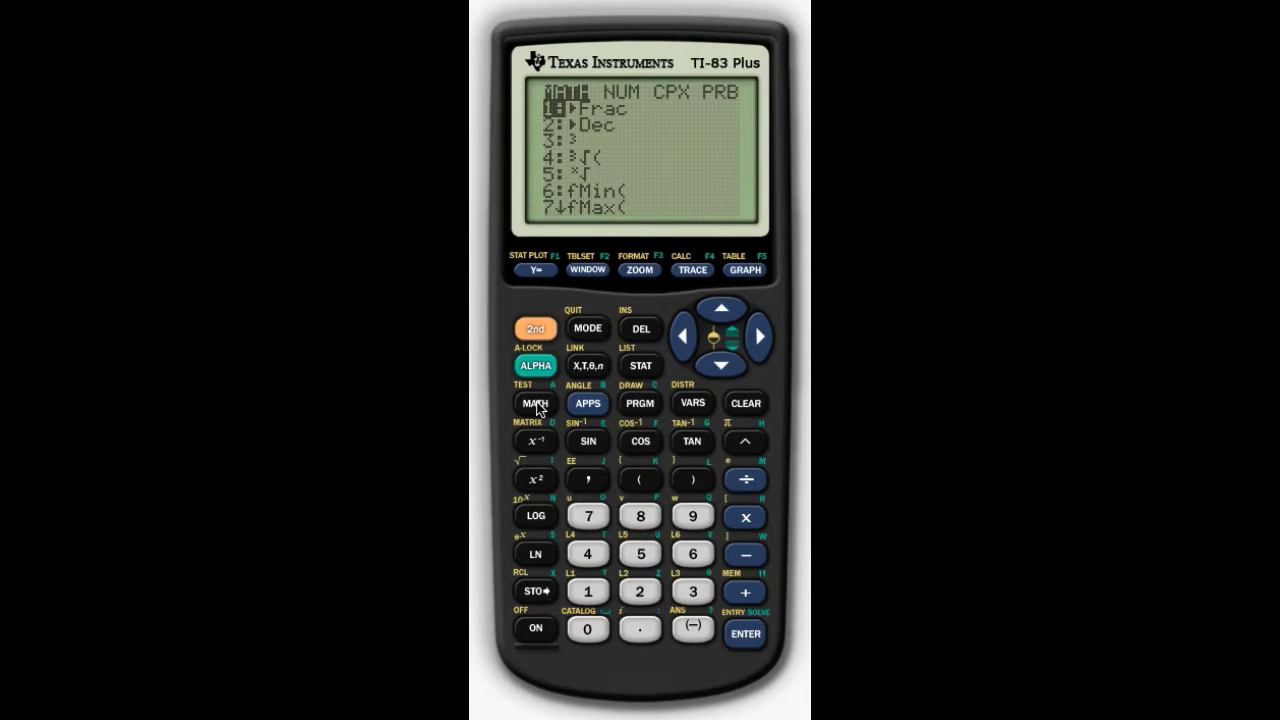
pyautogui.click(757, 337)
pyautogui.click(757, 337)
pyautogui.click(758, 338)
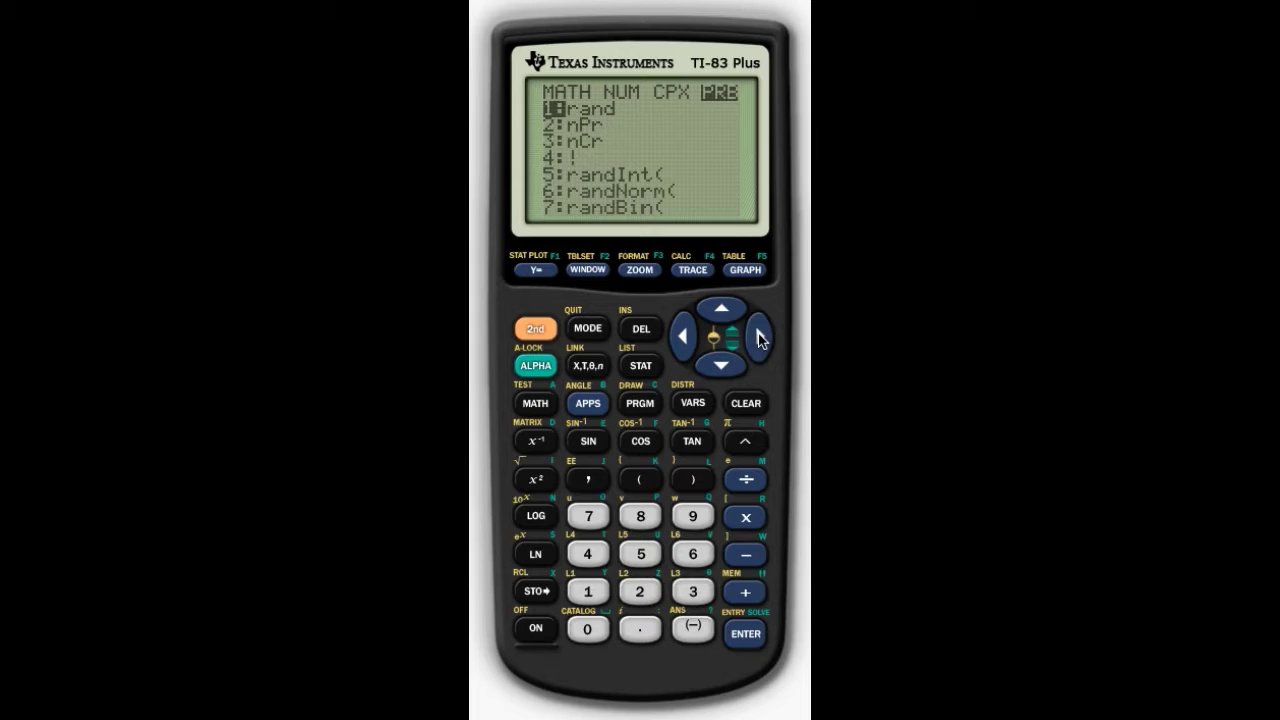
pyautogui.click(745, 636)
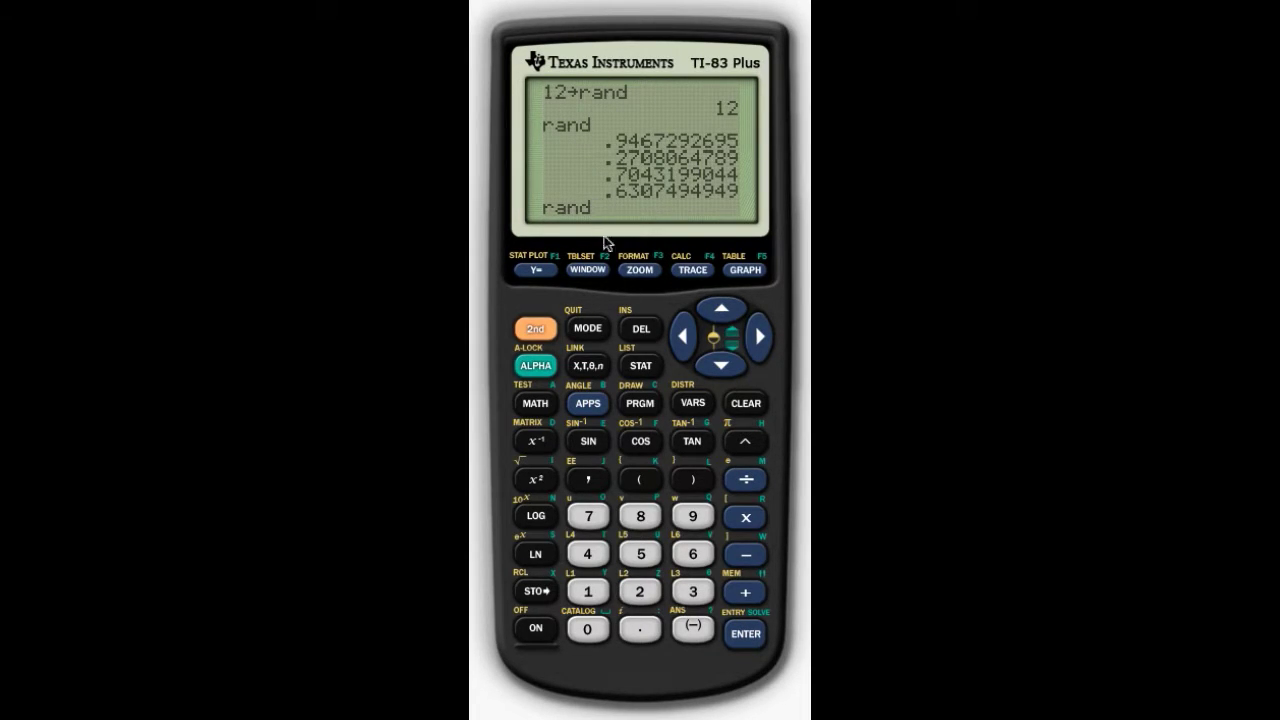
pyautogui.click(746, 518)
pyautogui.click(587, 590)
pyautogui.click(641, 553)
pyautogui.click(747, 634)
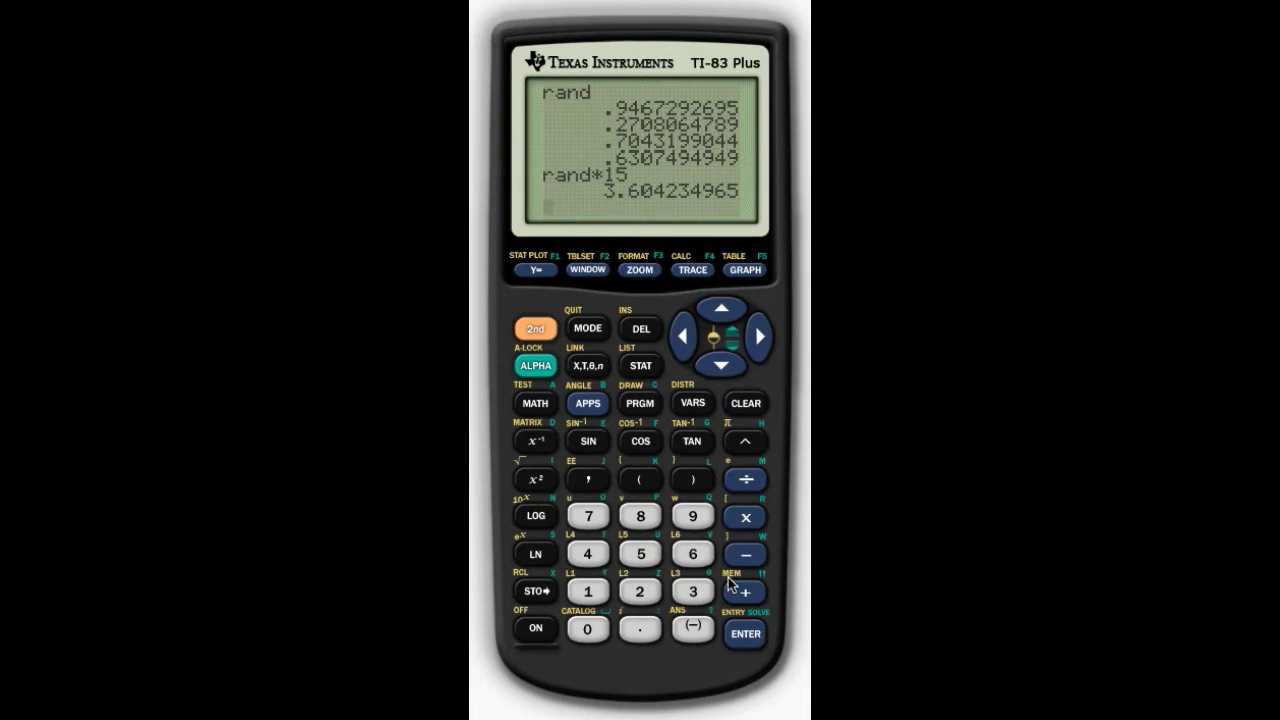
# Step: Generate three more rand*15 values, up to 14.41134974, then clear the home screen
pyautogui.click(747, 634)
pyautogui.click(747, 634)
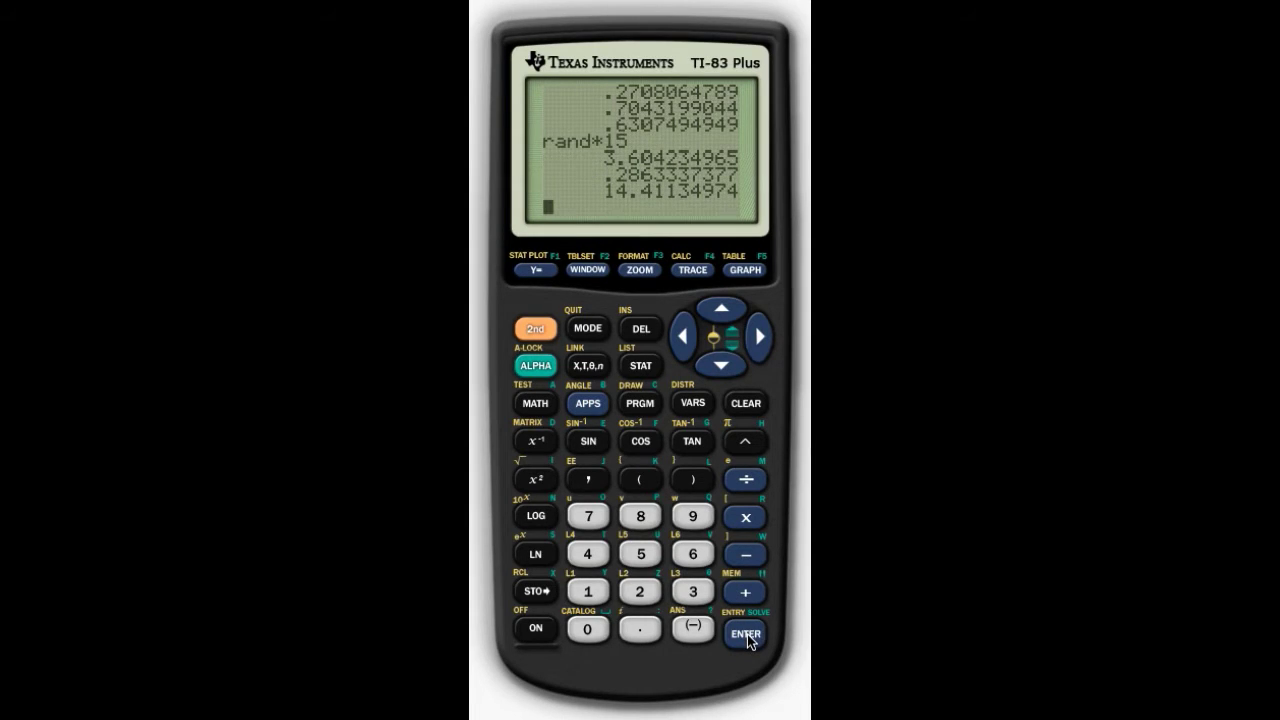
pyautogui.click(747, 634)
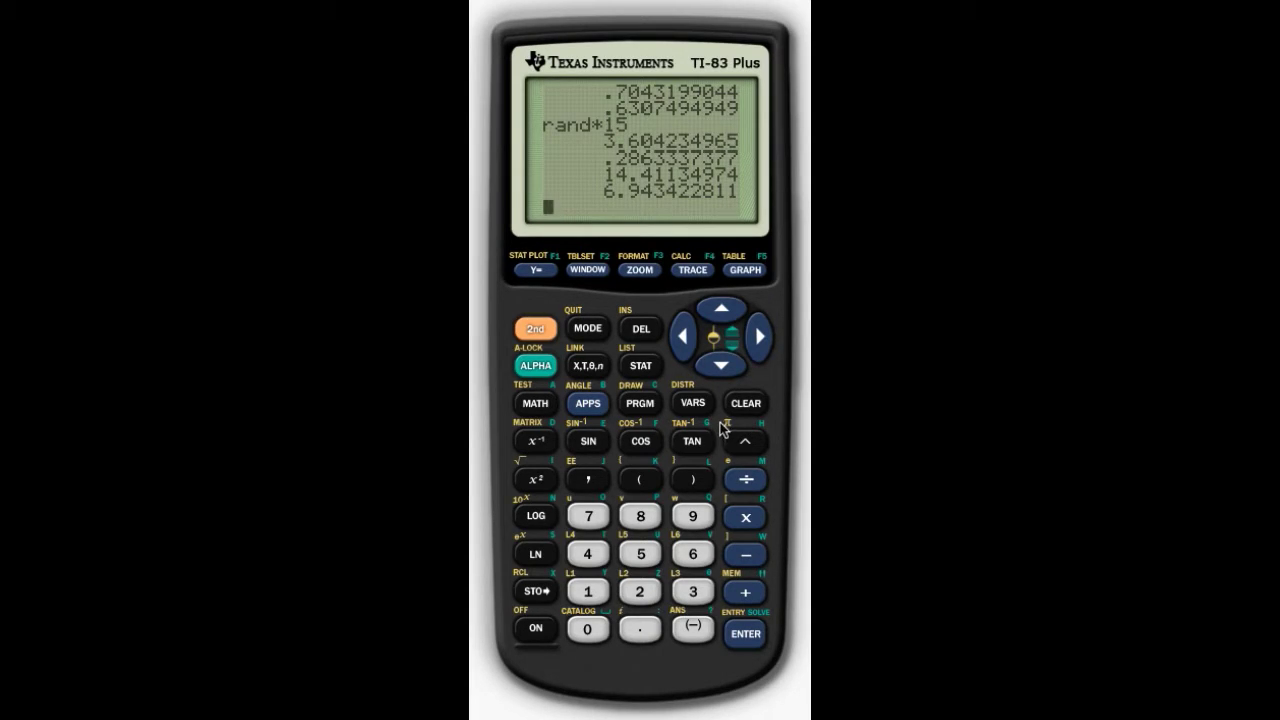
pyautogui.click(748, 404)
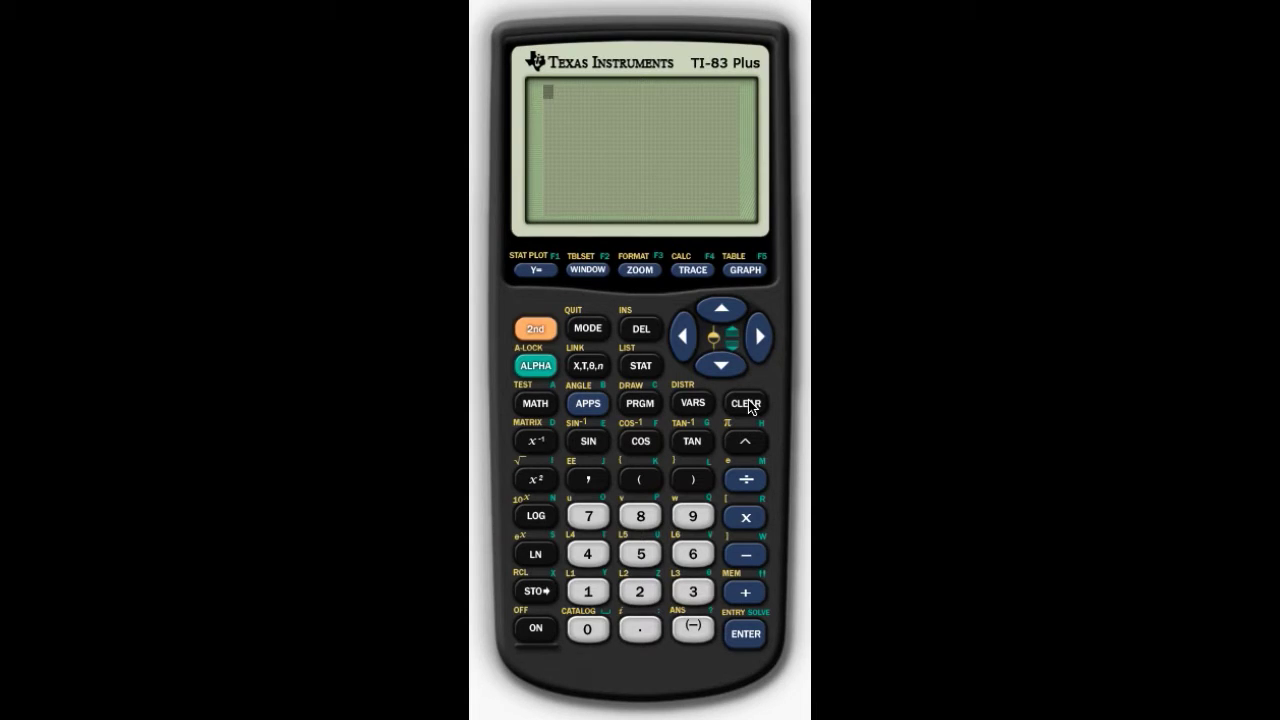
# Step: Build the expression rand(10)*15 on the home screen
pyautogui.click(535, 405)
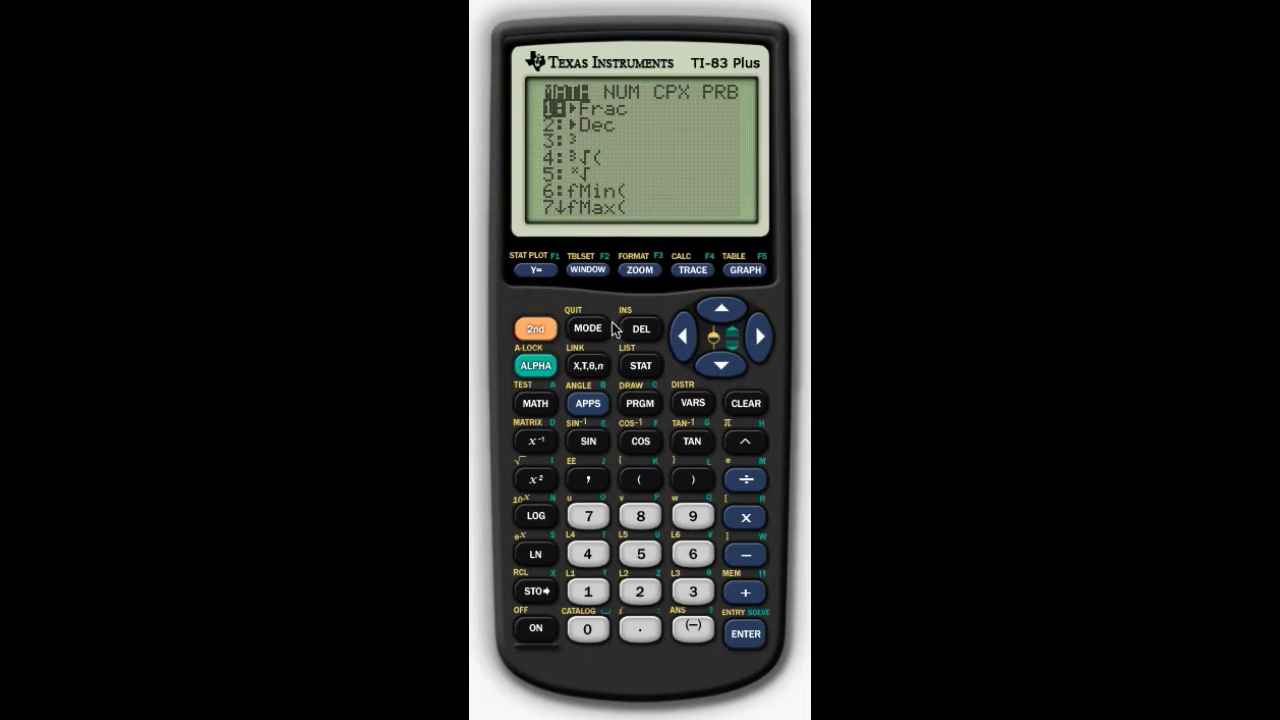
pyautogui.click(759, 339)
pyautogui.click(759, 339)
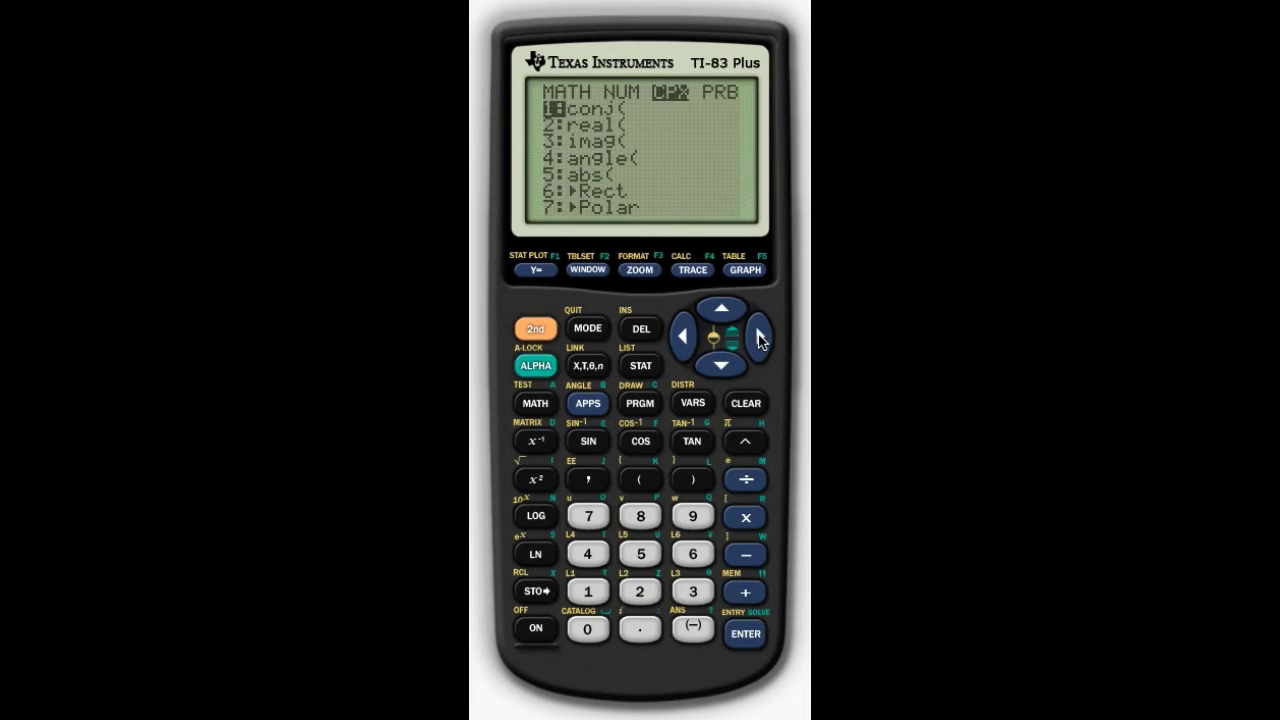
pyautogui.click(759, 339)
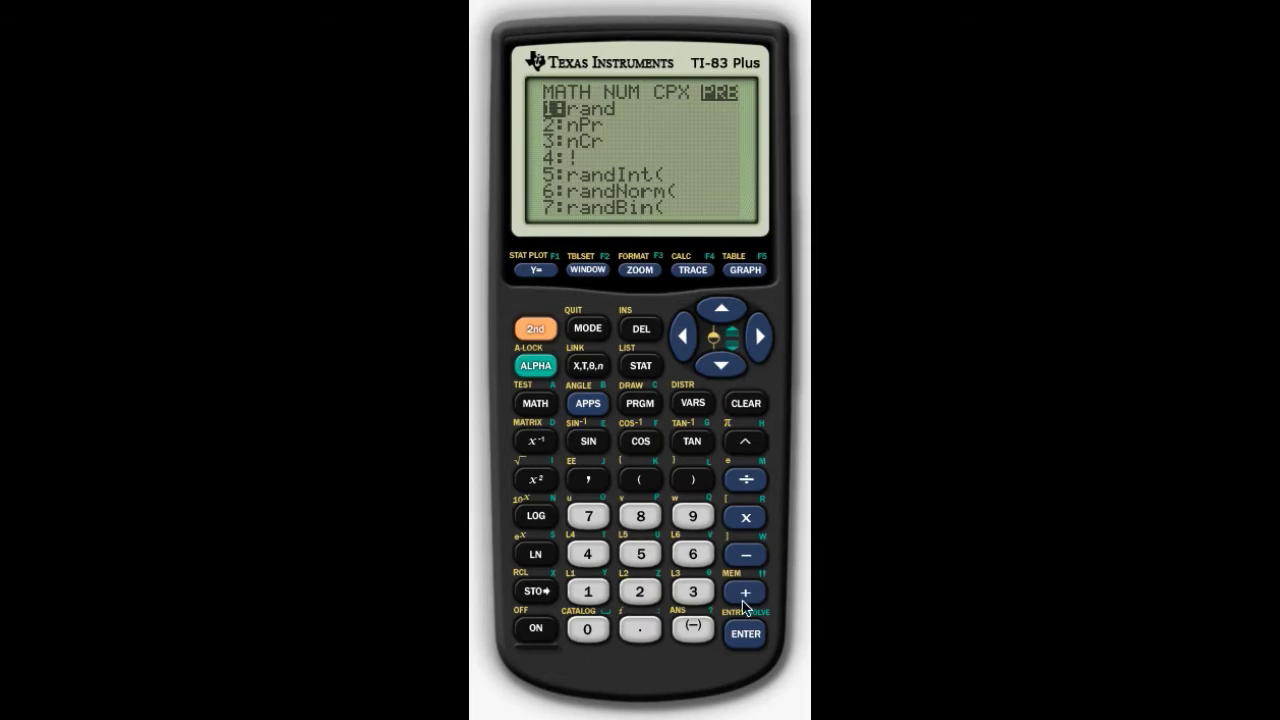
pyautogui.click(748, 633)
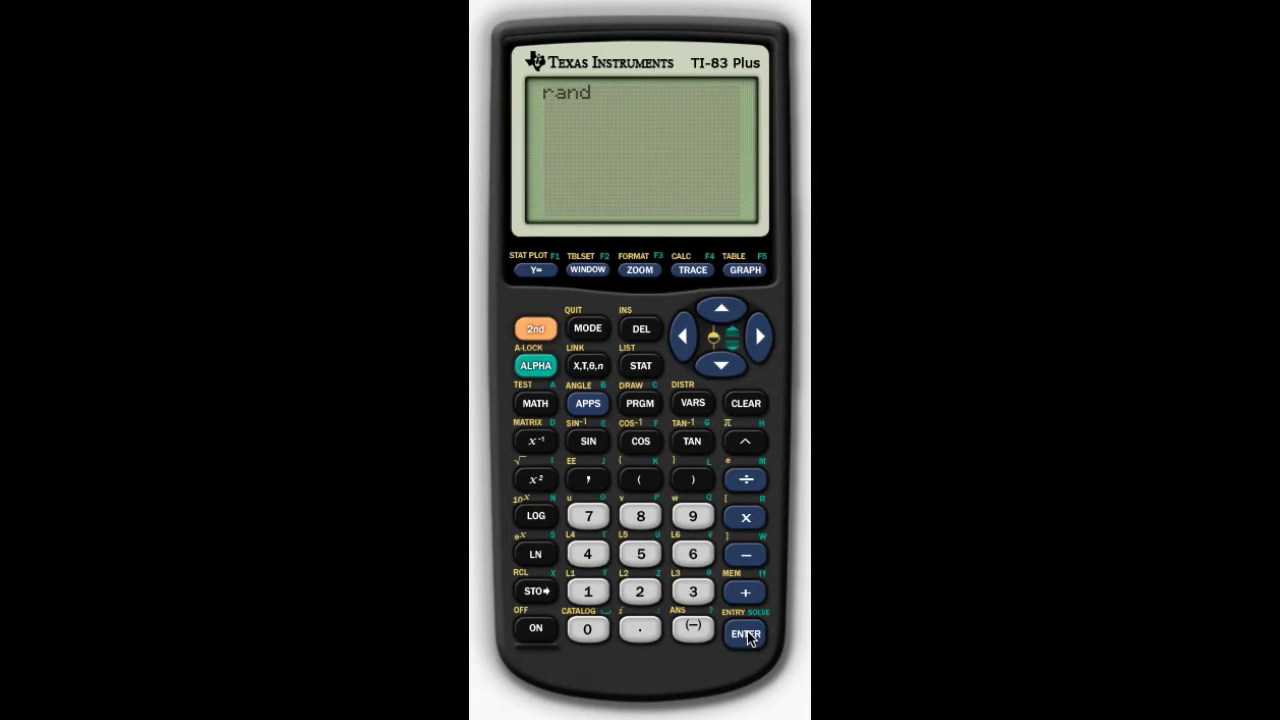
pyautogui.click(640, 477)
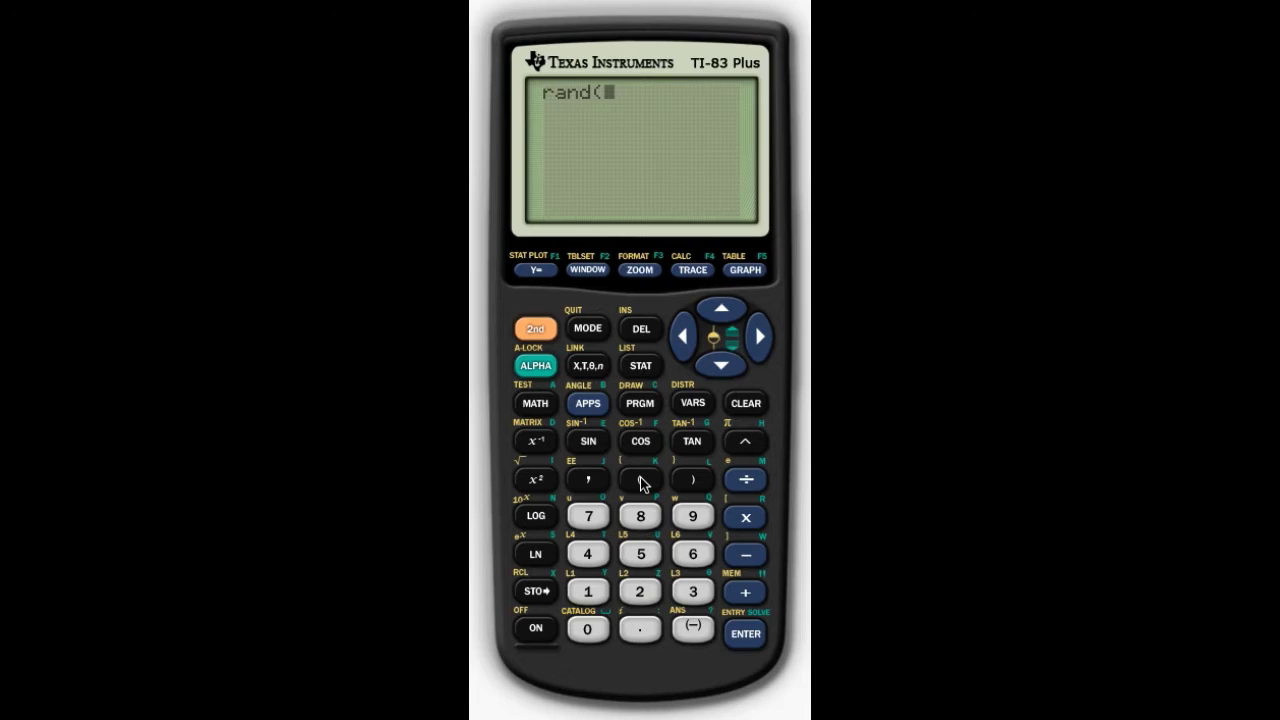
pyautogui.click(589, 592)
pyautogui.click(588, 628)
pyautogui.click(697, 477)
pyautogui.click(746, 518)
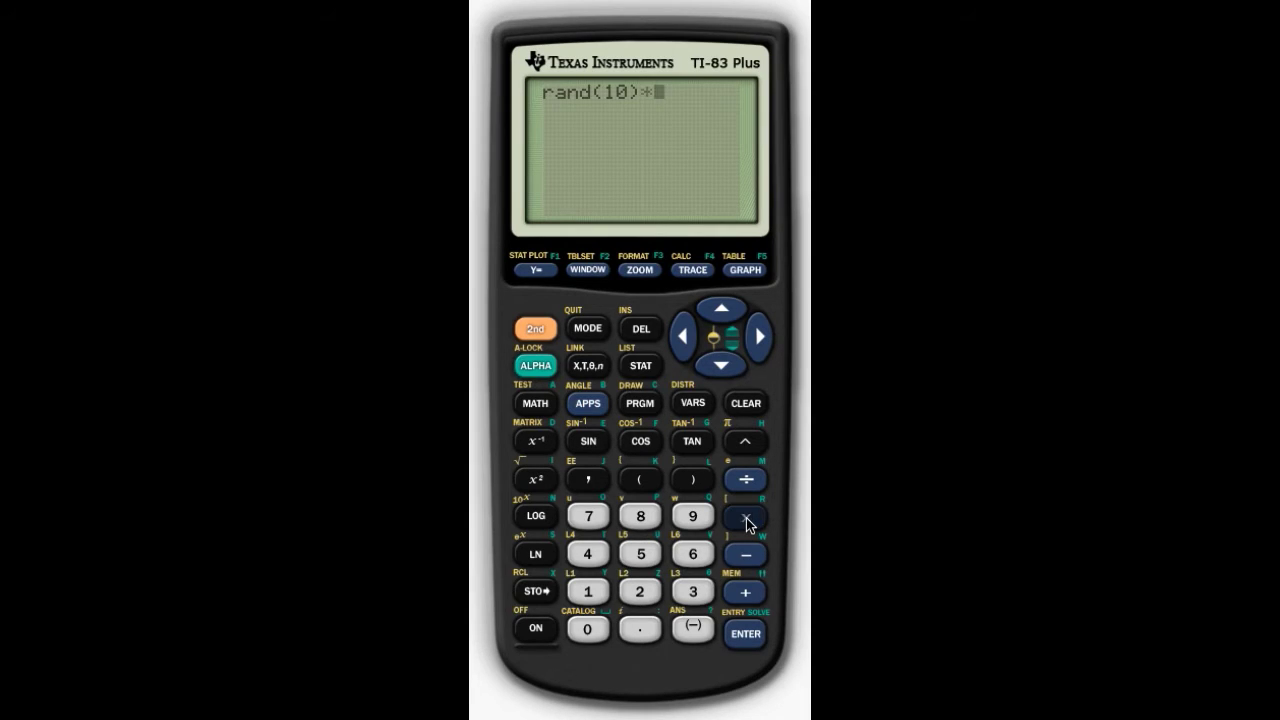
pyautogui.click(589, 592)
# Step: Store the expression into L1, giving ten values starting with 7.898827893
pyautogui.click(538, 592)
pyautogui.click(541, 322)
pyautogui.click(589, 585)
pyautogui.click(745, 634)
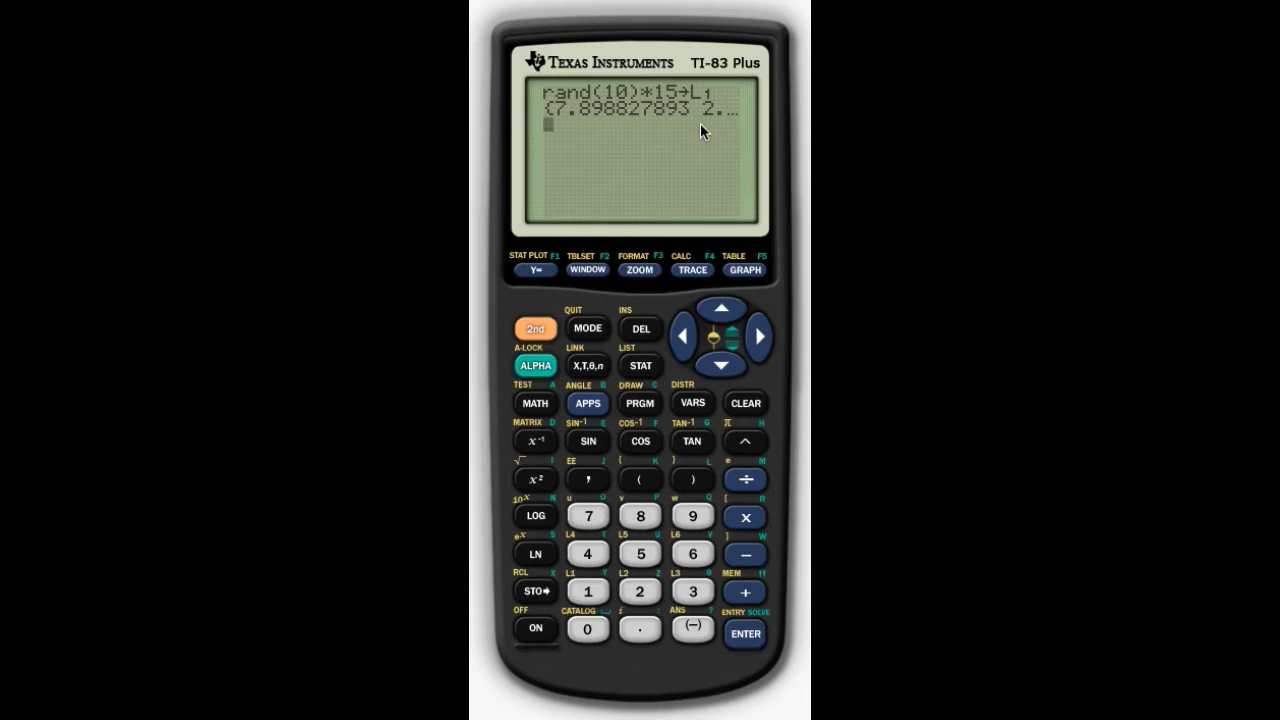
# Step: Open the STAT list editor and step to the second L1 value, 2.6372
pyautogui.click(642, 366)
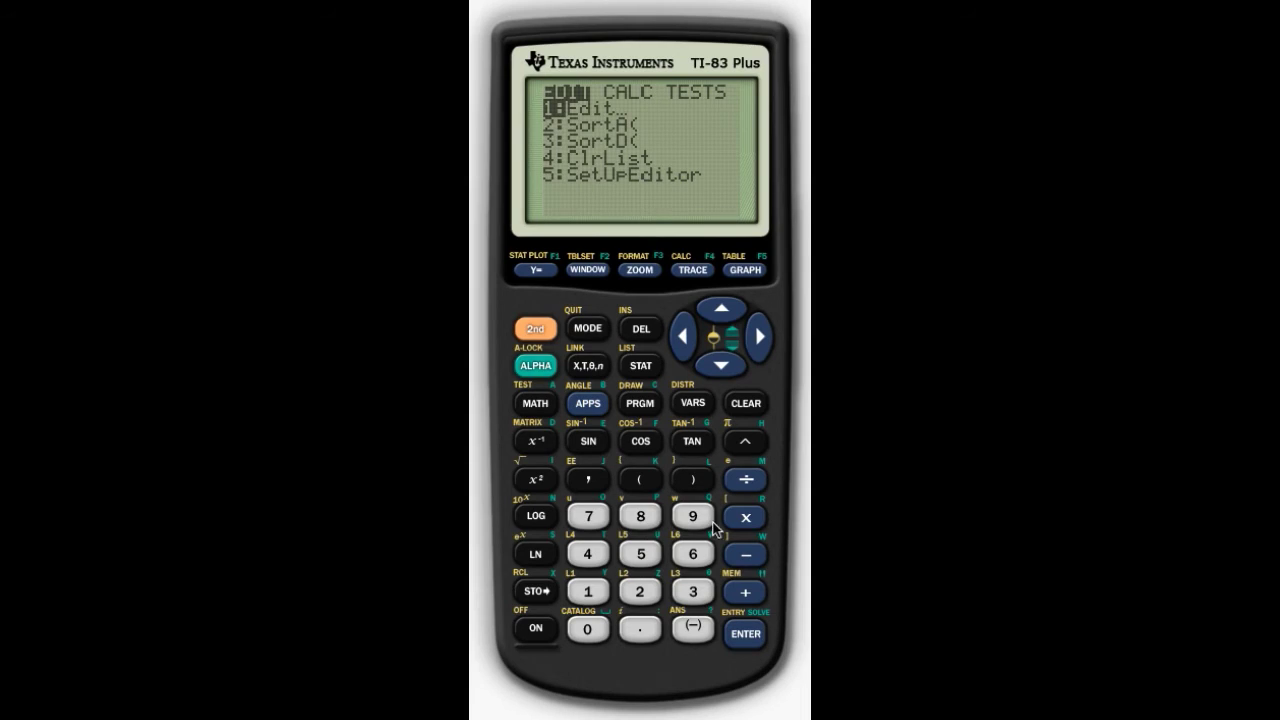
pyautogui.click(750, 634)
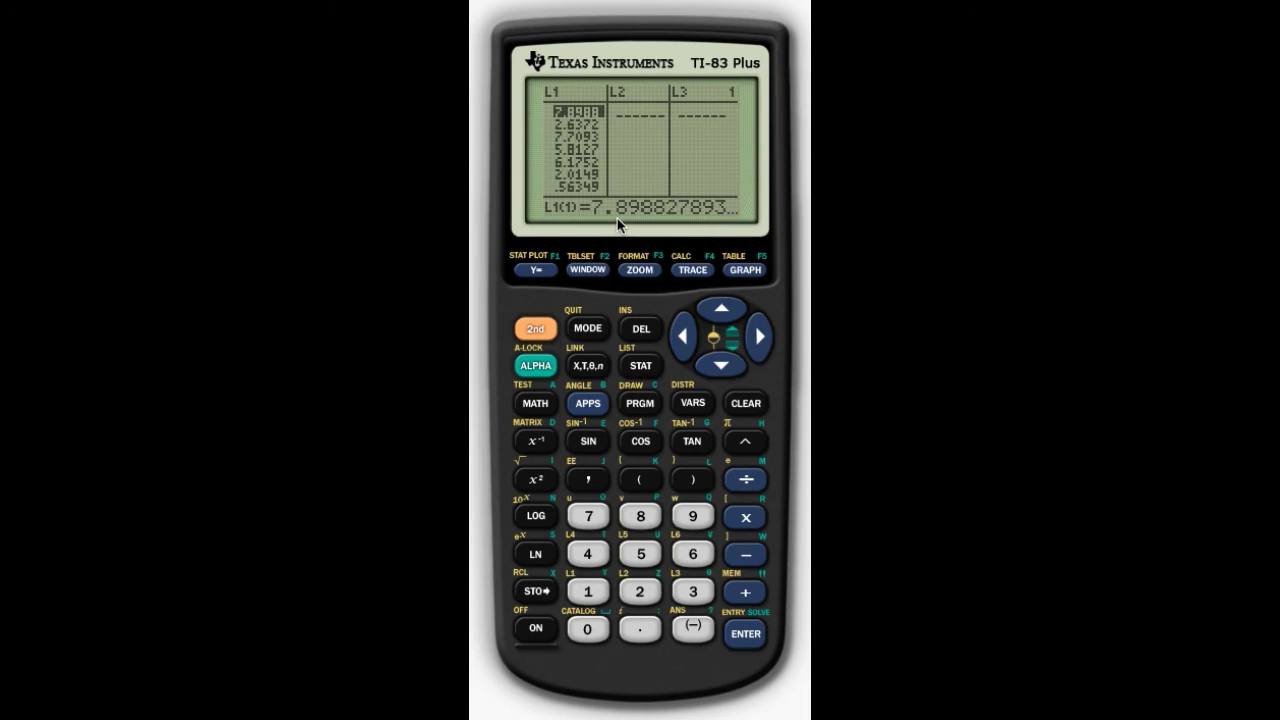
pyautogui.click(722, 366)
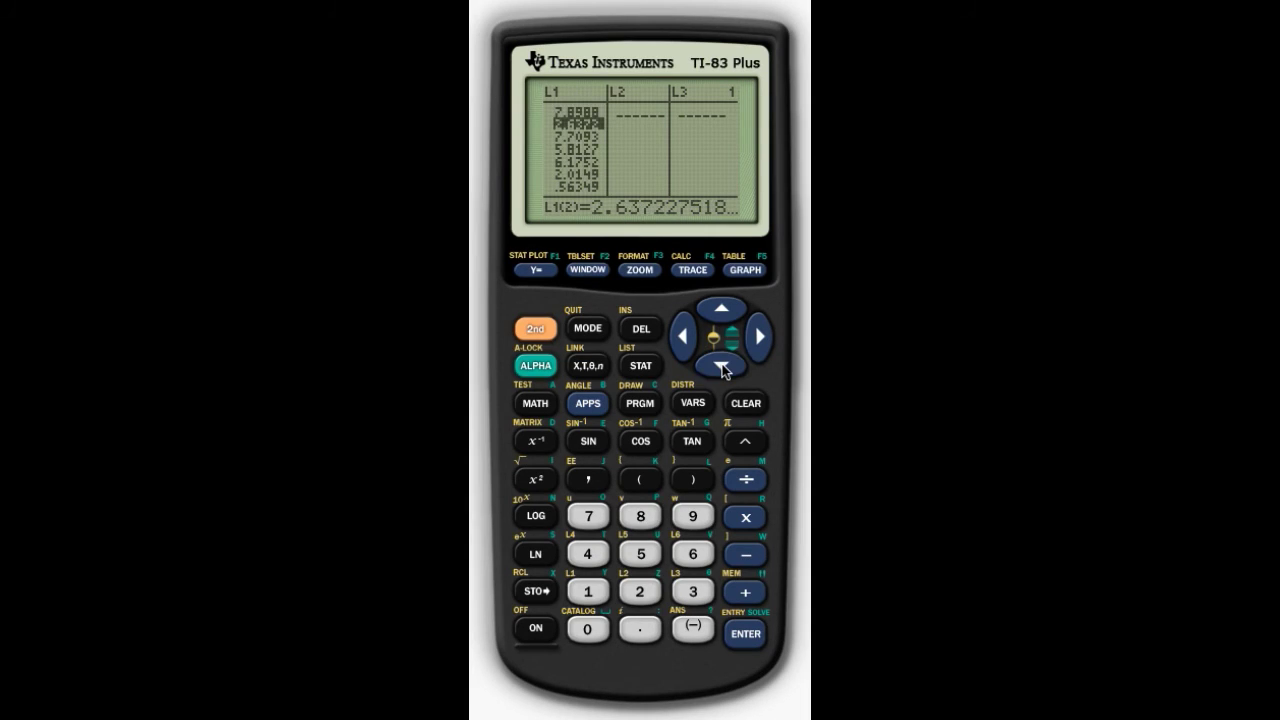